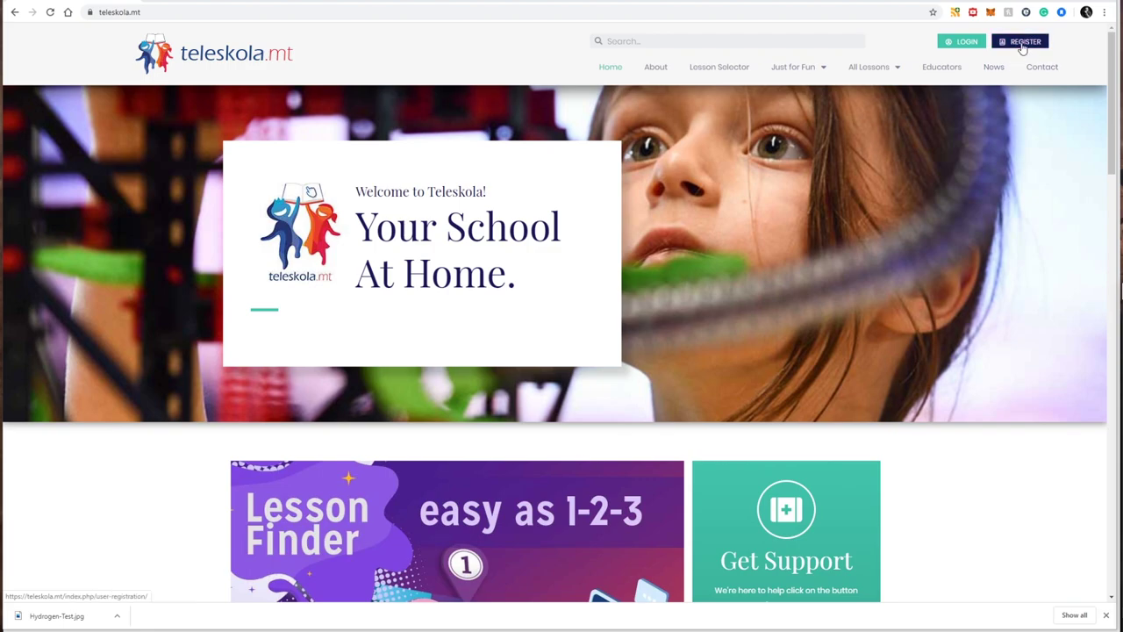
- Open the registration form and enter the account's email address in both email fields
left_click(1022, 44)
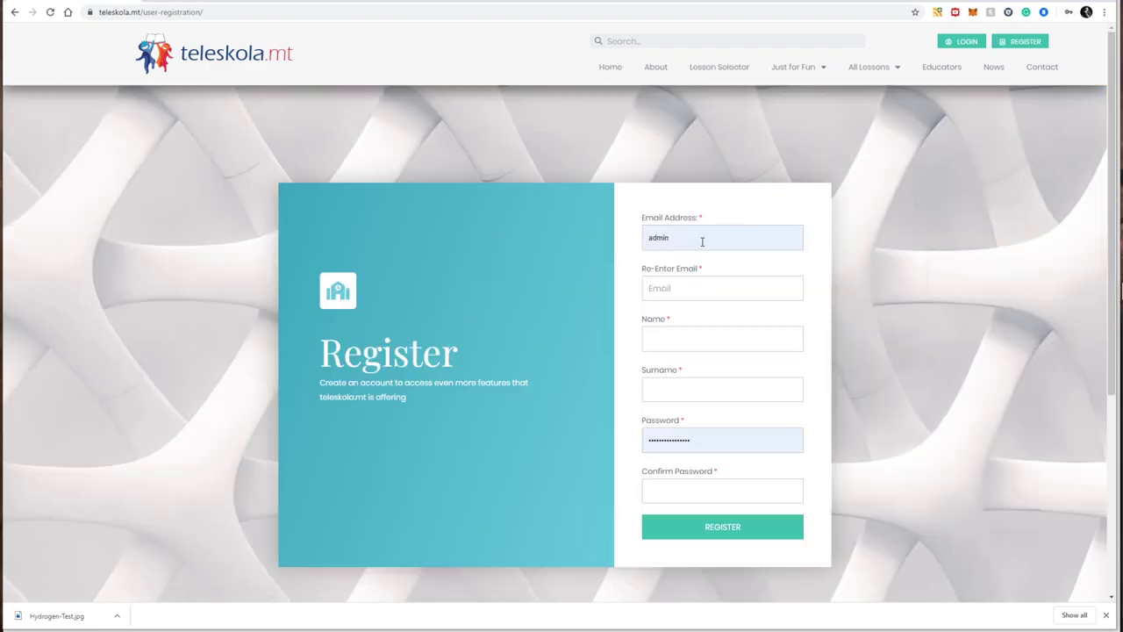
left_click(705, 237)
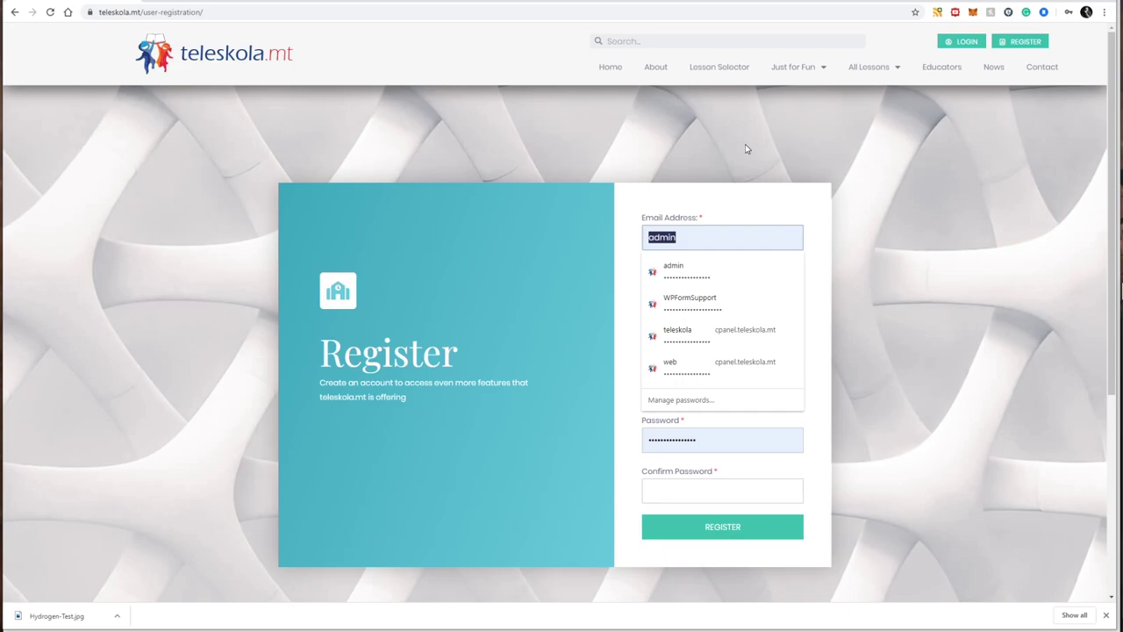
type("email")
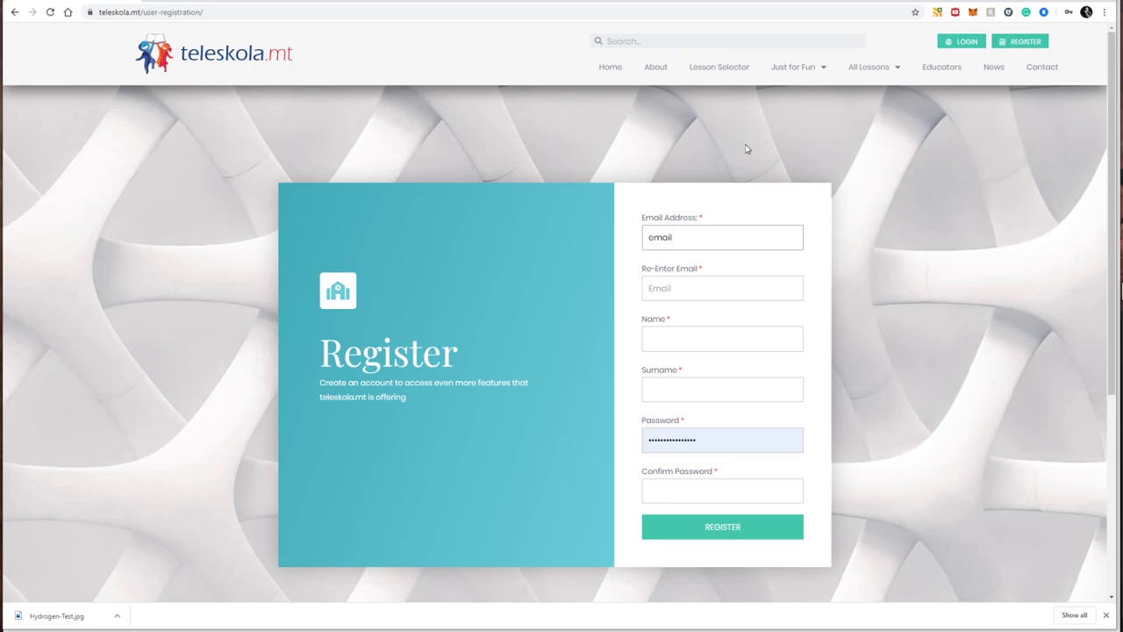
key("BackSpace")
key("BackSpace")
key("BackSpace")
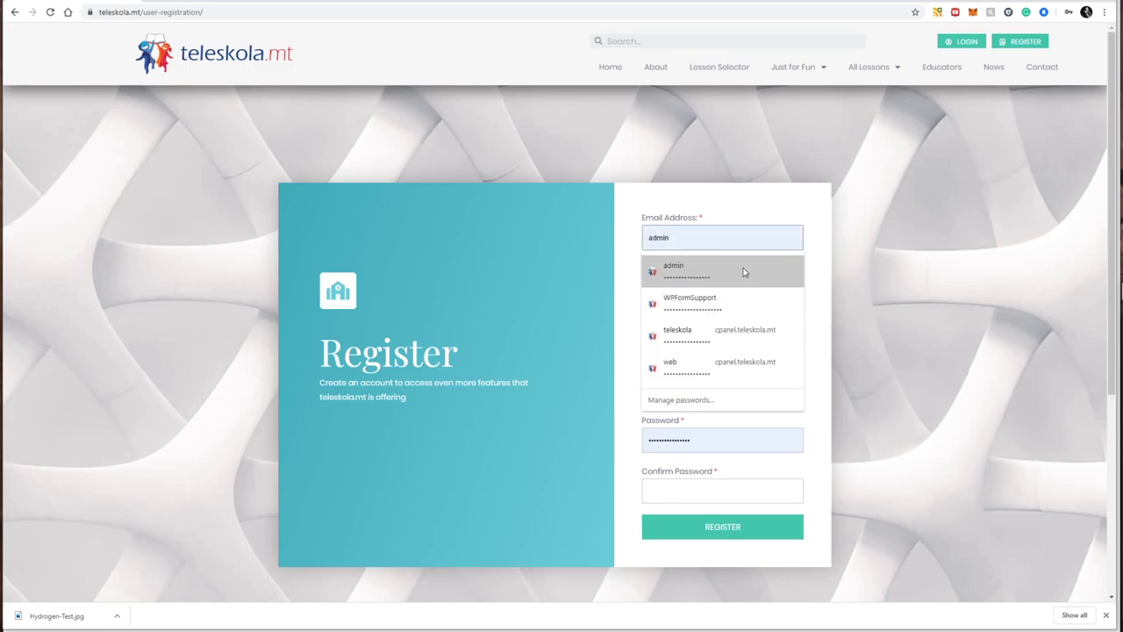
key("ctrl+v")
left_click(724, 280)
key("ctrl+v")
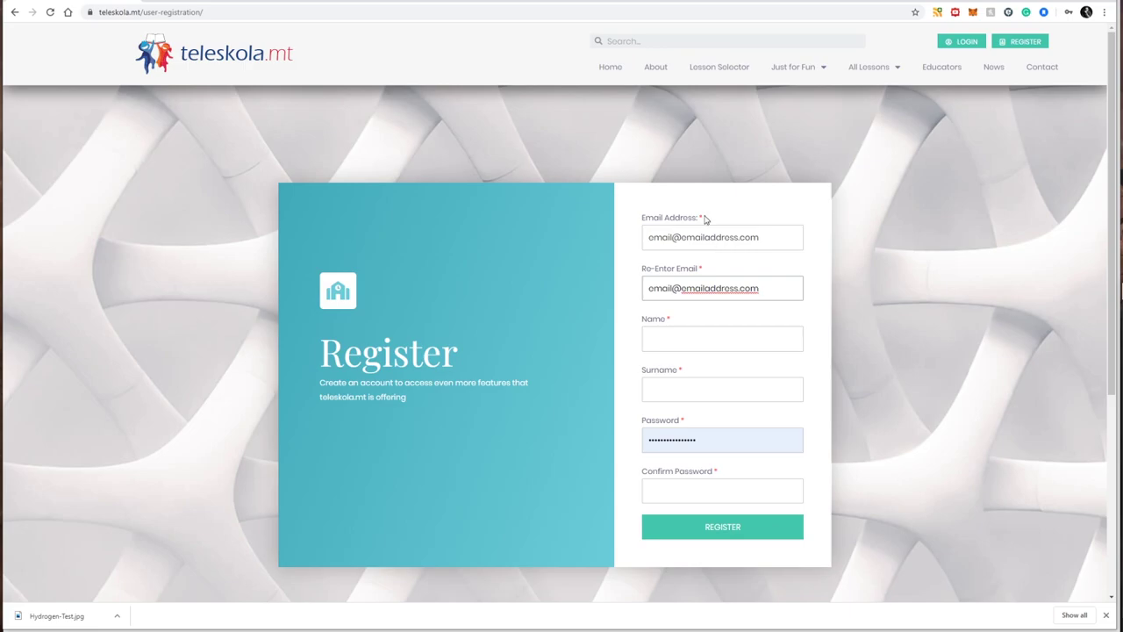
- Fill in the first name, surname, password and its confirmation, then submit the registration
left_click(699, 340)
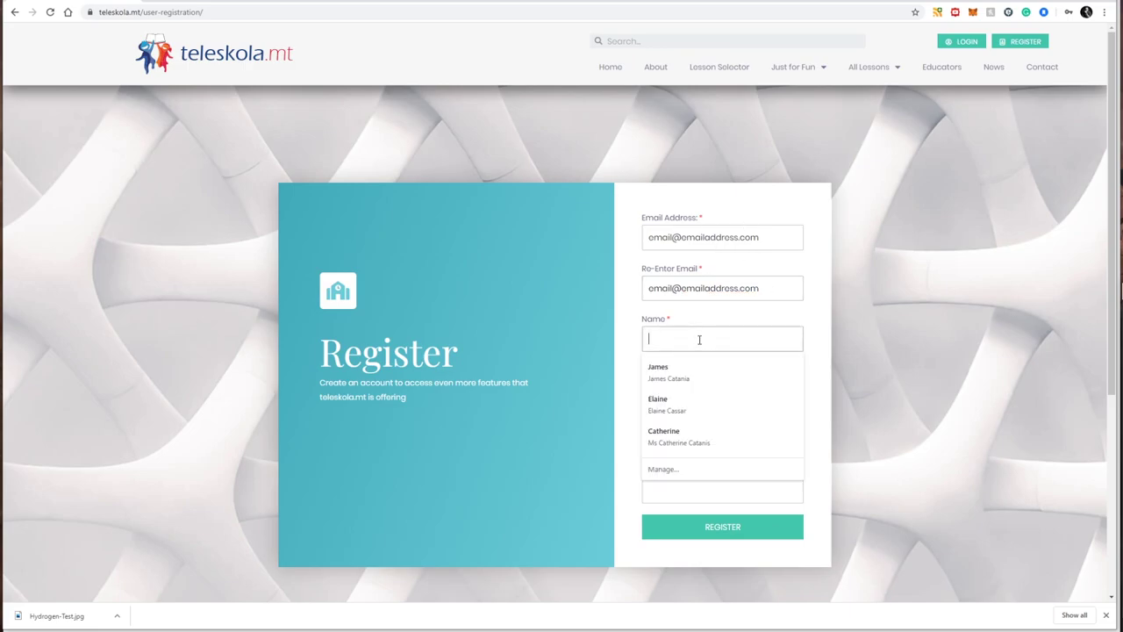
key("Tab")
key("Tab")
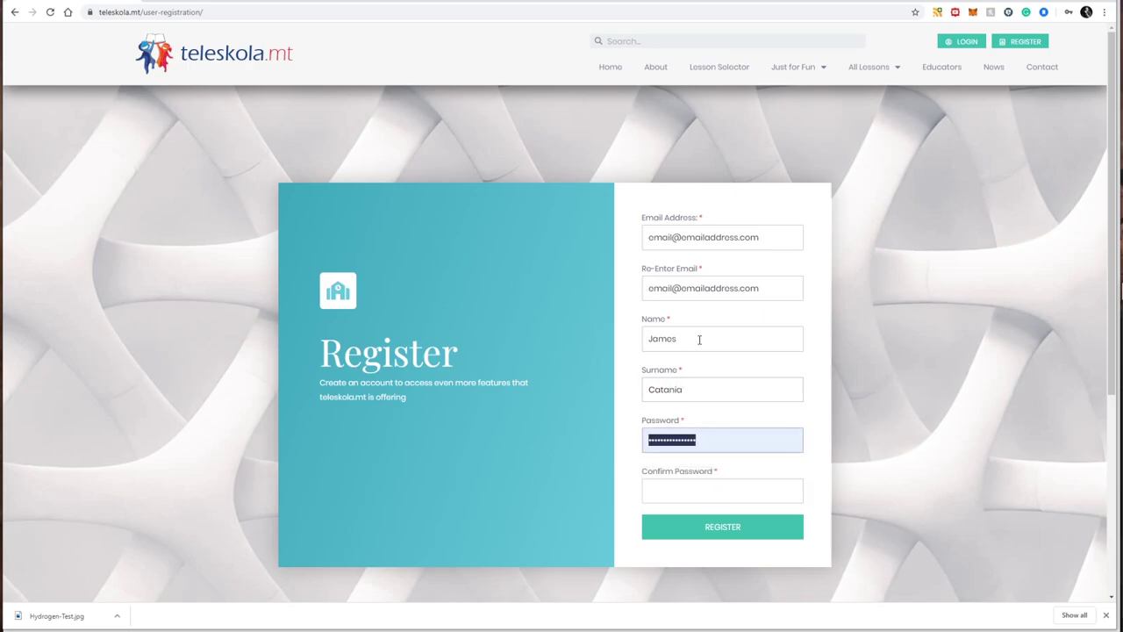
type("password")
key("Tab")
type("password")
key("Return")
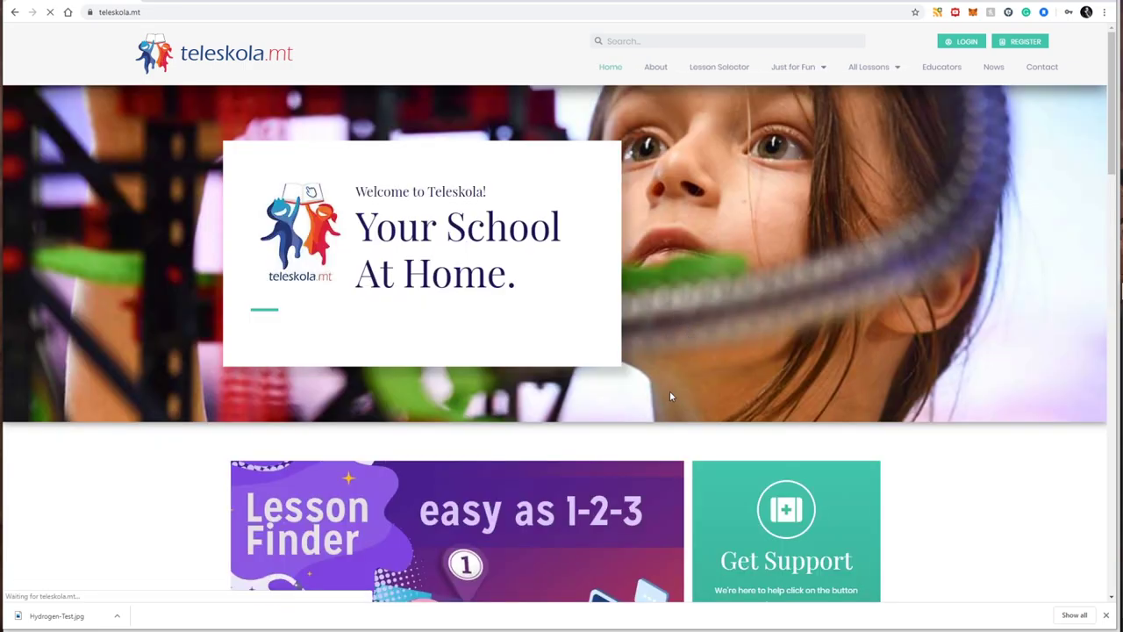
left_click(1091, 34)
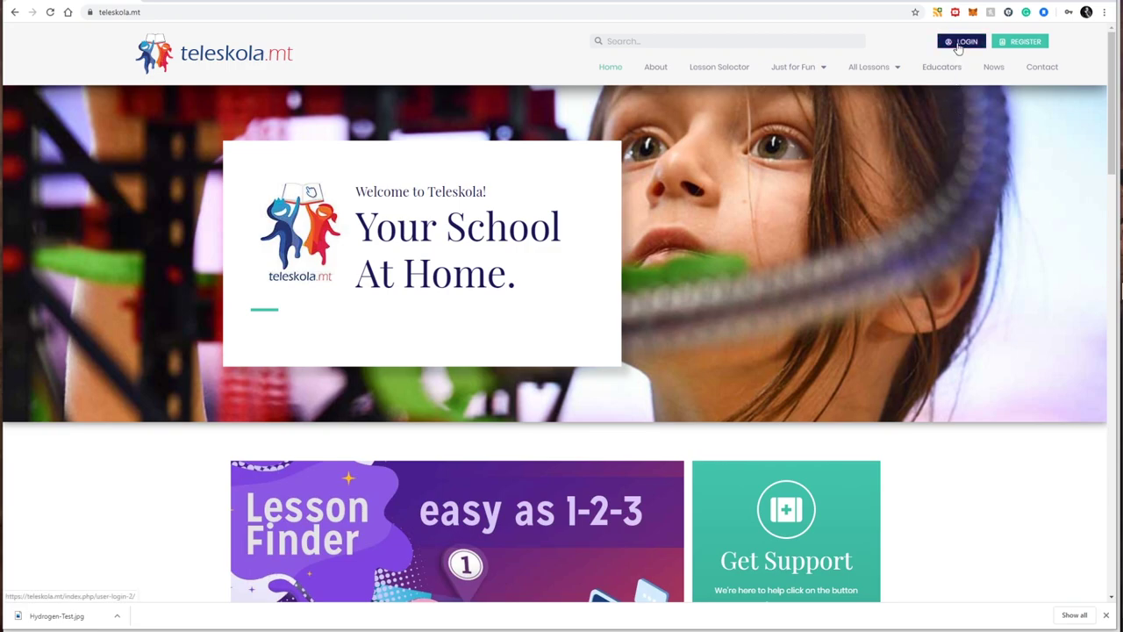
- Log in with the new account's email and password, with Remember Me ticked
left_click(966, 43)
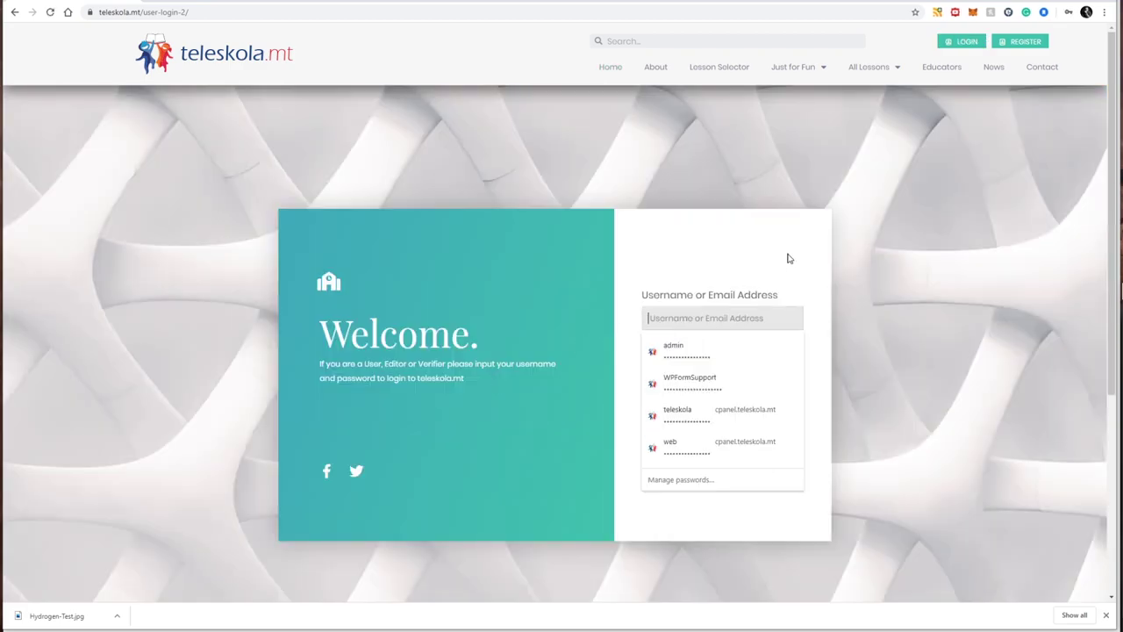
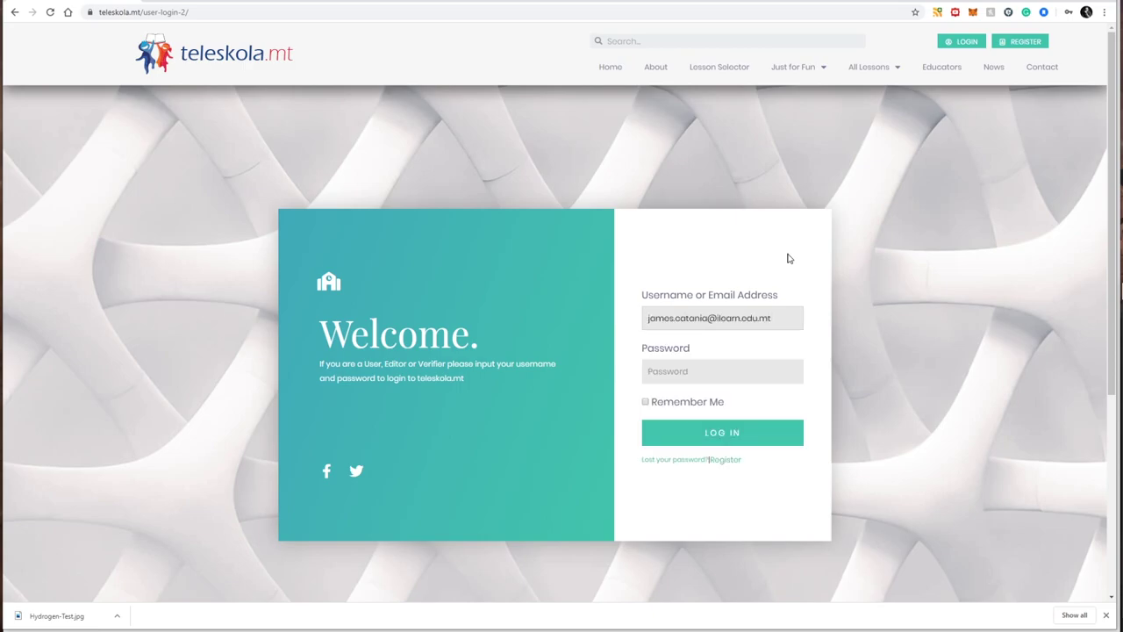
key("Tab")
type("********")
key("Tab")
left_click(645, 401)
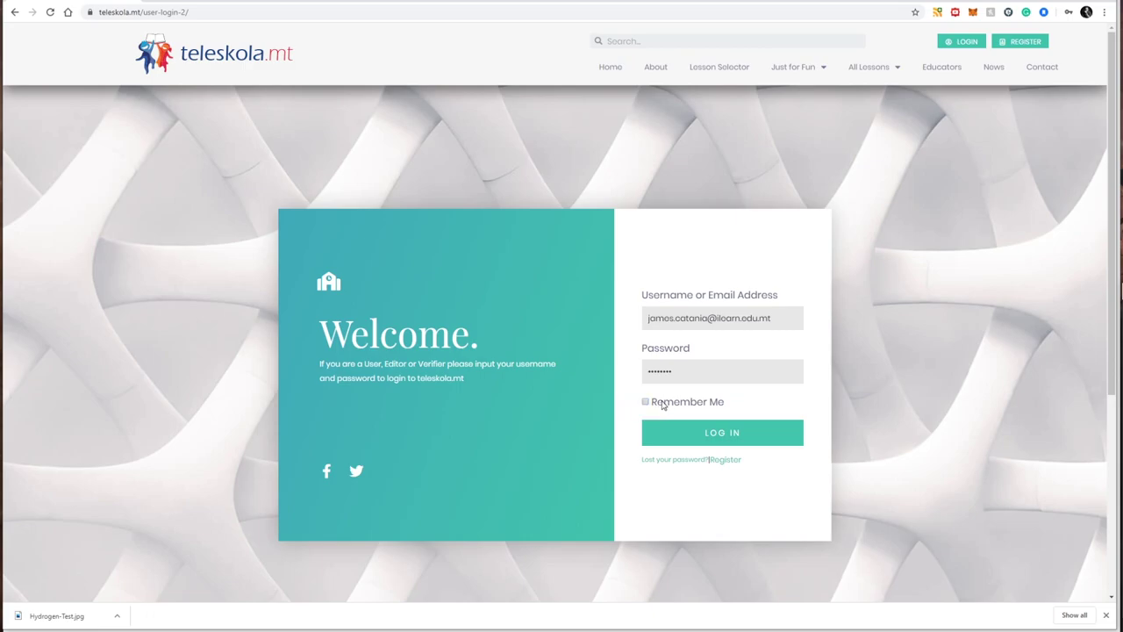
left_click(712, 437)
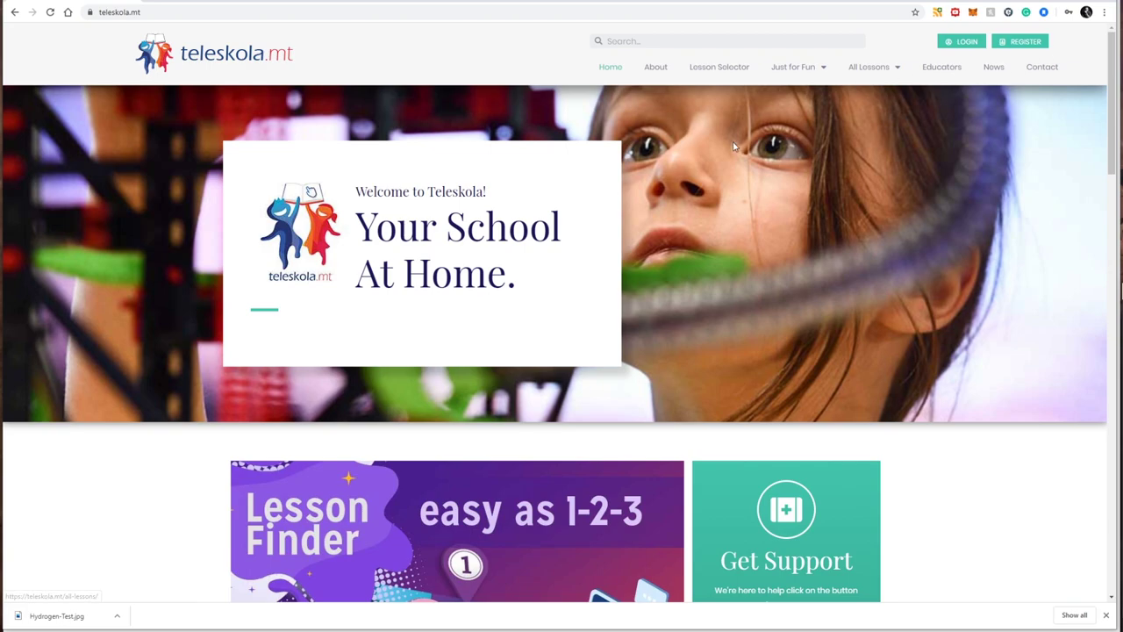
- Scroll down the home page to the Lesson Finder banner
scroll(725, 147, "down", 4)
- In the Lesson Finder choose Secondary School, Year 9 Computing, and open the Magnetic Storage lesson
left_click(307, 298)
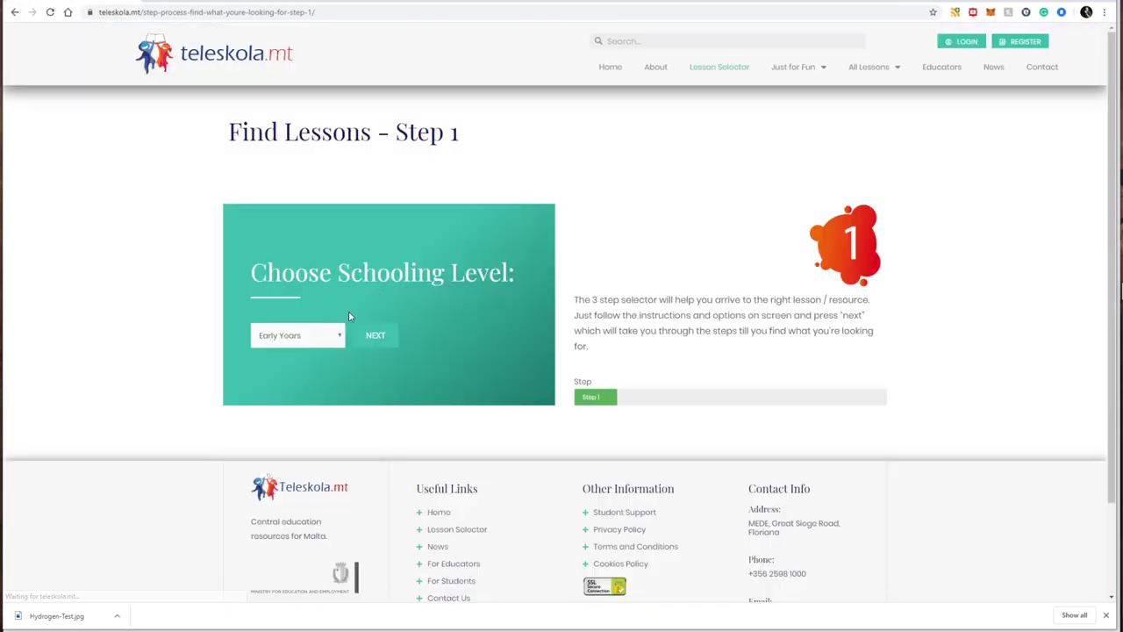
left_click(327, 341)
left_click(290, 401)
left_click(363, 336)
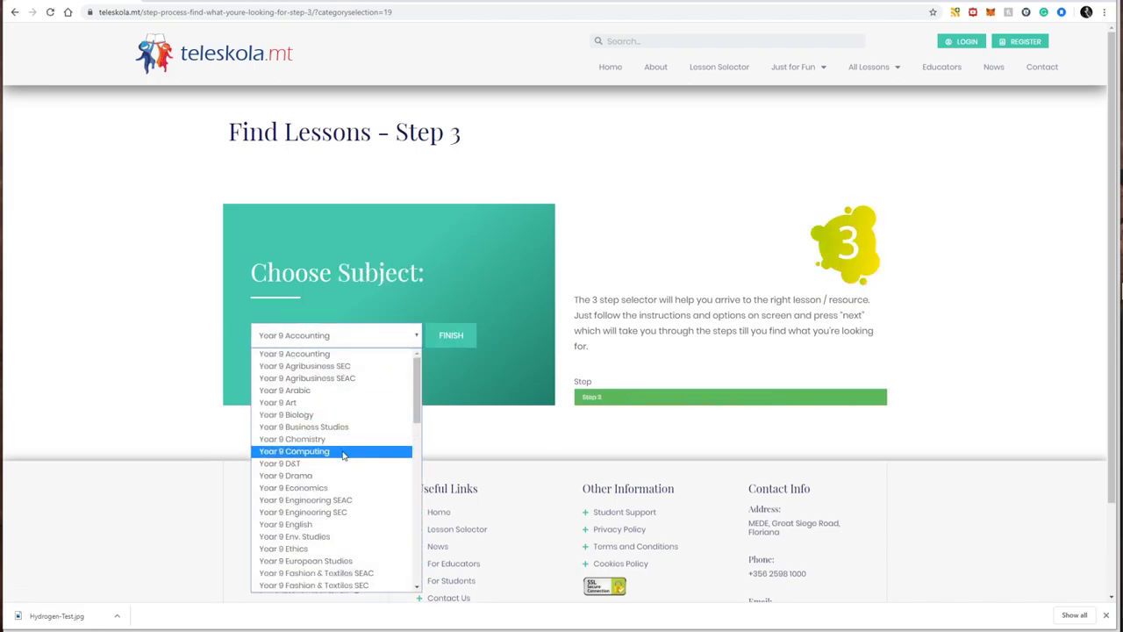
left_click(450, 335)
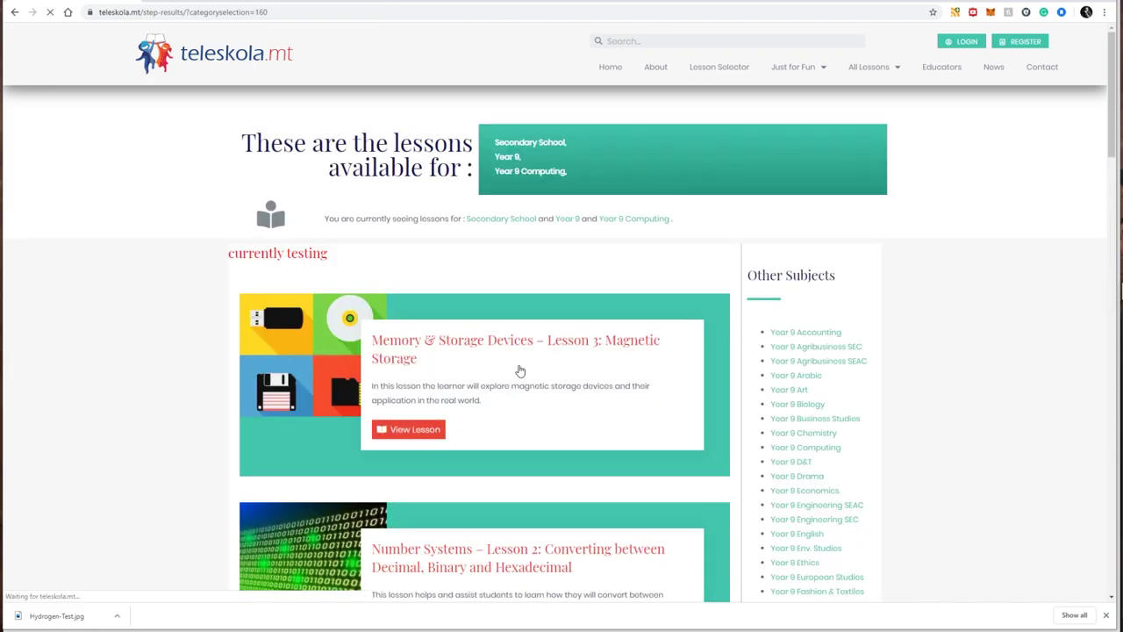
left_click(544, 349)
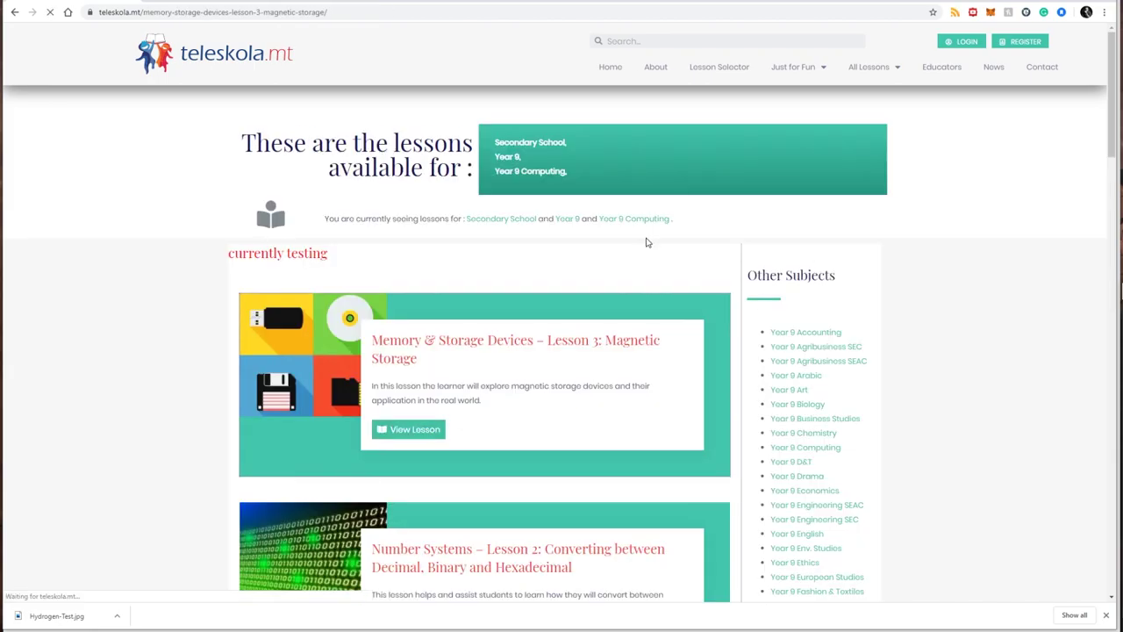
- Post the comment 'Filling in a comment' in the lesson's Leave a Comment box
scroll(646, 243, "down", 5)
scroll(624, 326, "down", 3)
scroll(556, 346, "down", 10)
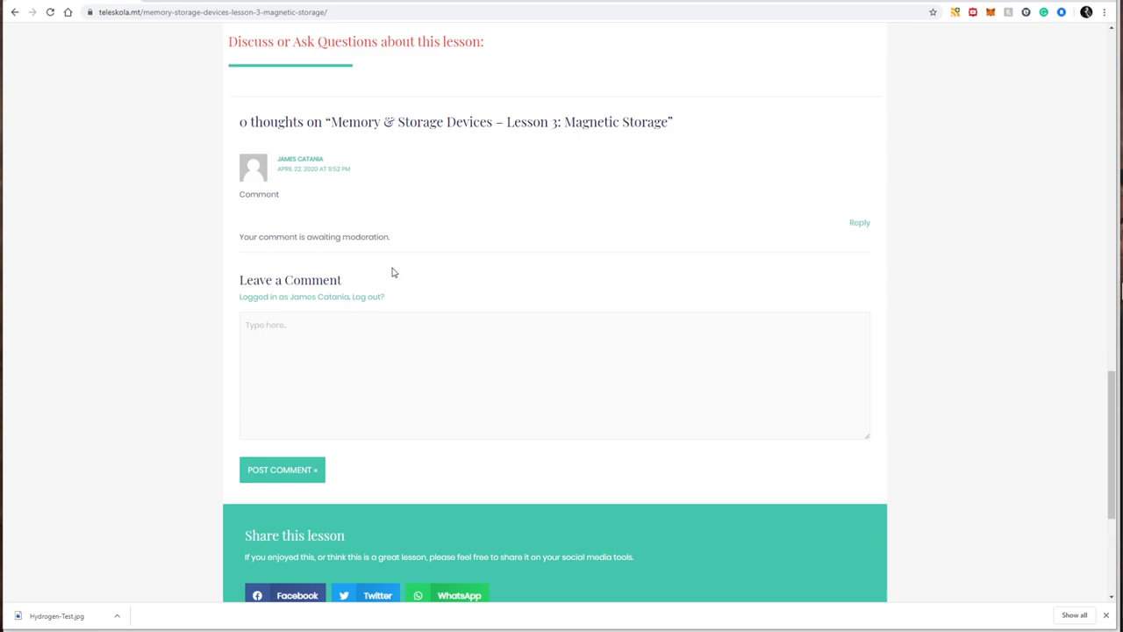
scroll(494, 268, "up", 1)
left_click(316, 395)
type("Filling in a comment")
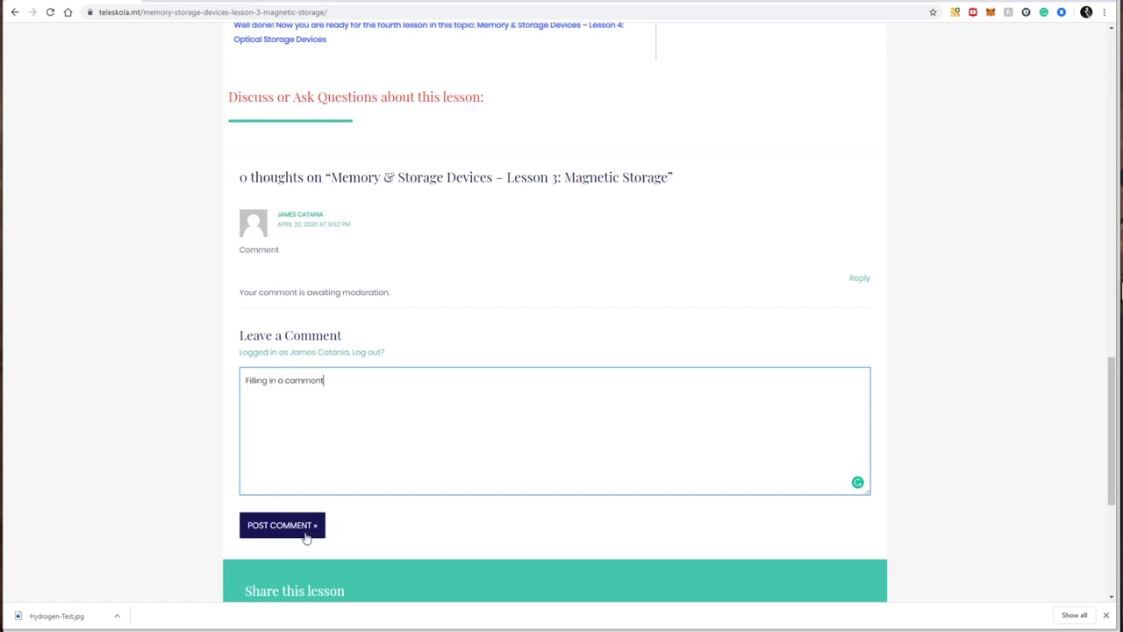
left_click(293, 533)
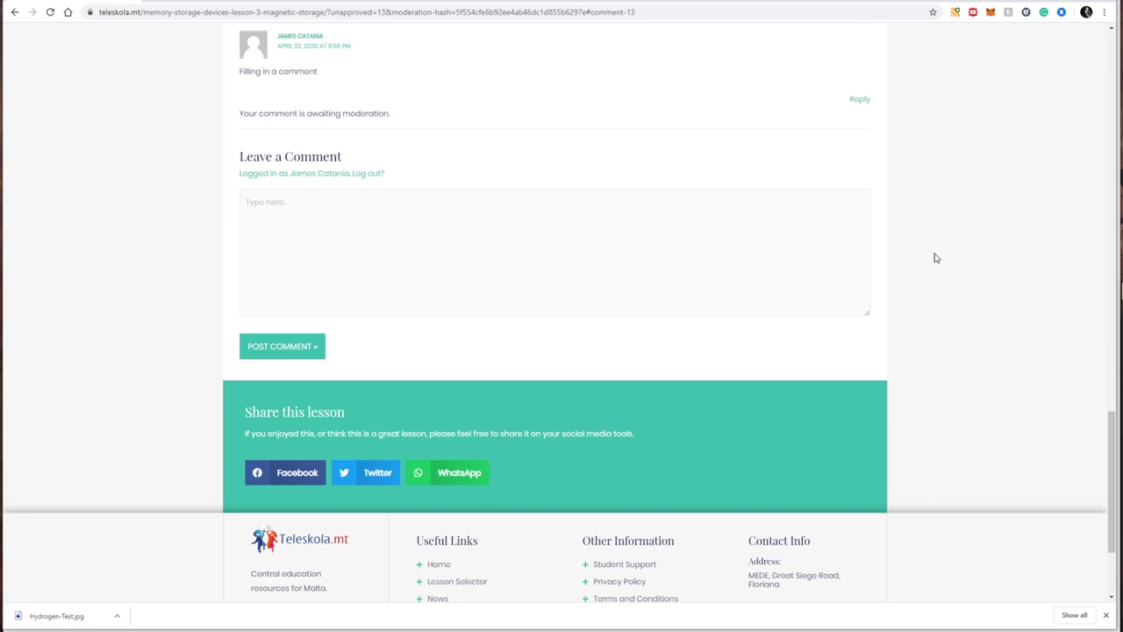
- Scroll the comments to confirm 'Filling in a comment' shows as awaiting moderation
scroll(931, 254, "up", 2)
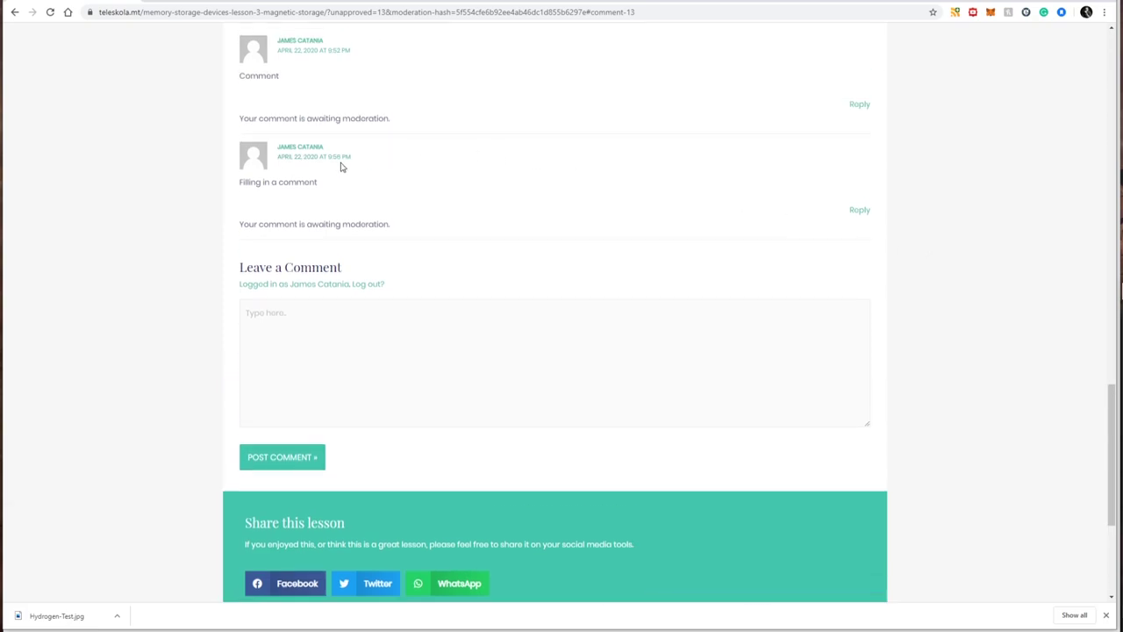
scroll(553, 226, "up", 4)
scroll(554, 225, "up", 1)
scroll(555, 225, "down", 1)
scroll(556, 225, "down", 2)
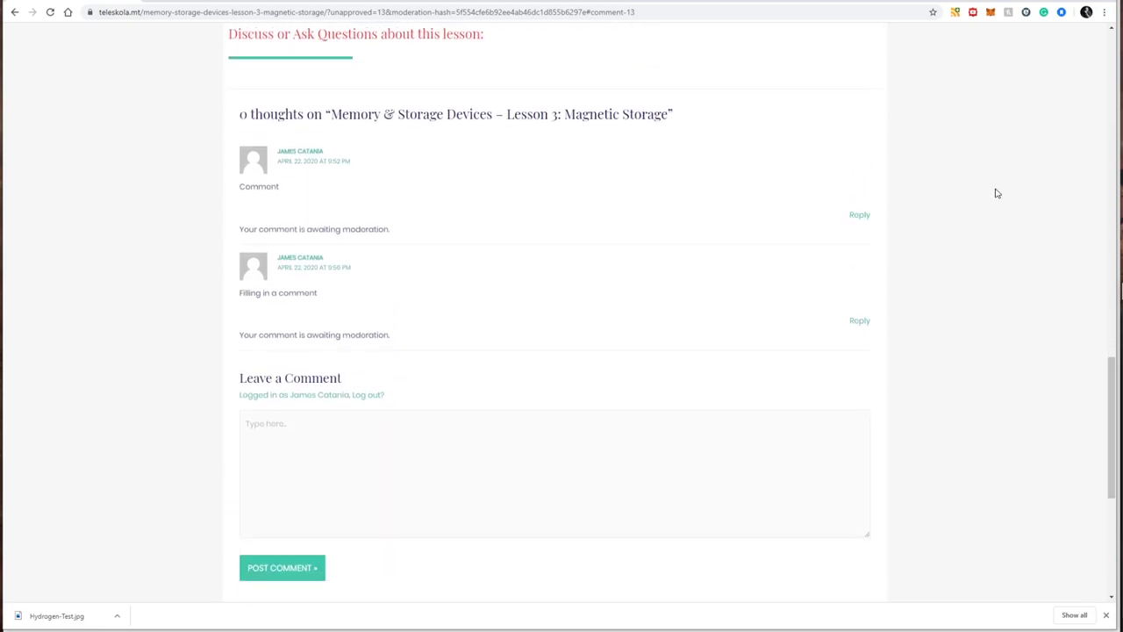